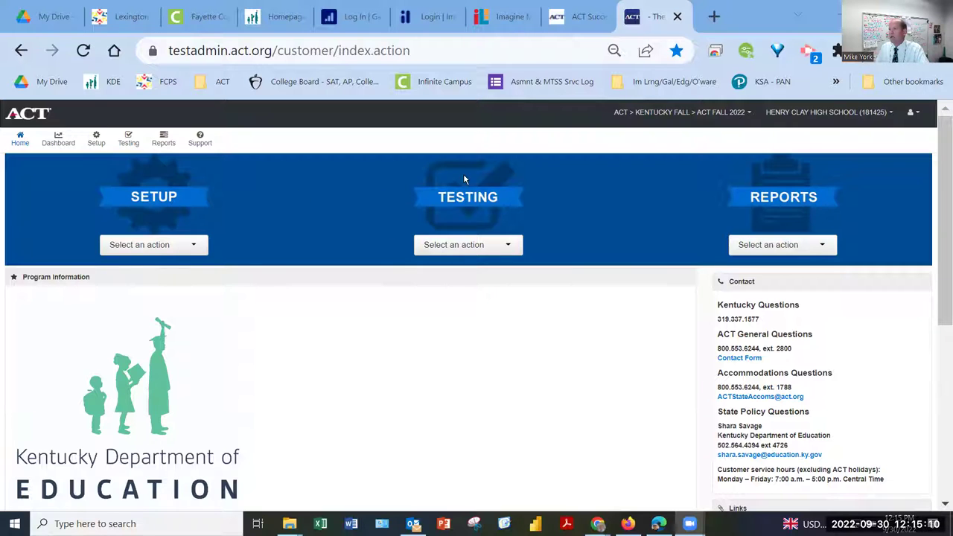
- Open the testing Sessions page for Henry Clay High School and start the Create / Edit Sessions task with a new session form
click(469, 250)
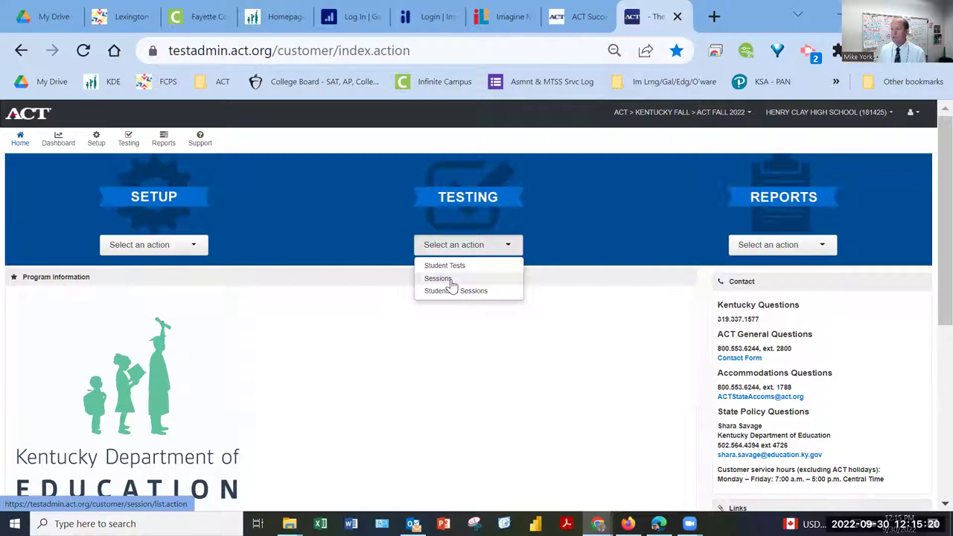
click(440, 279)
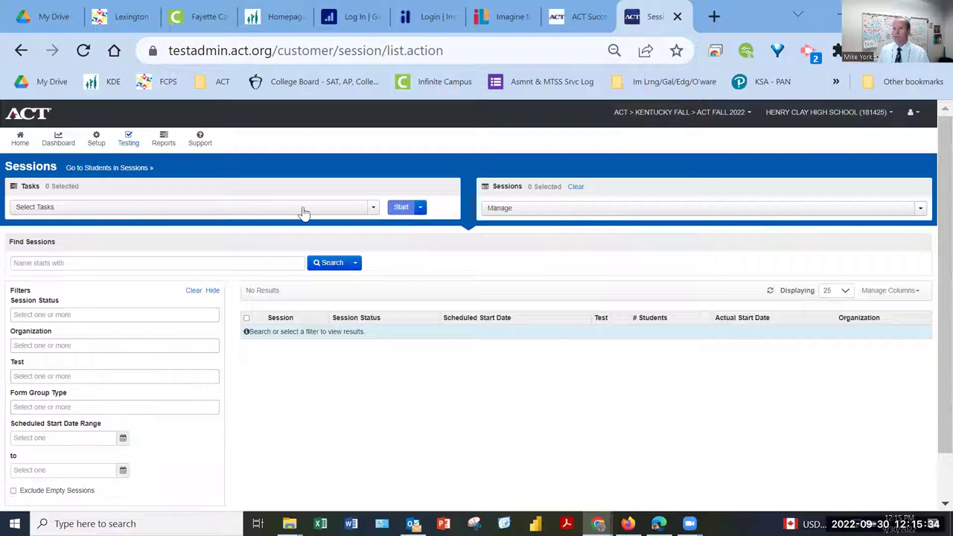
click(372, 209)
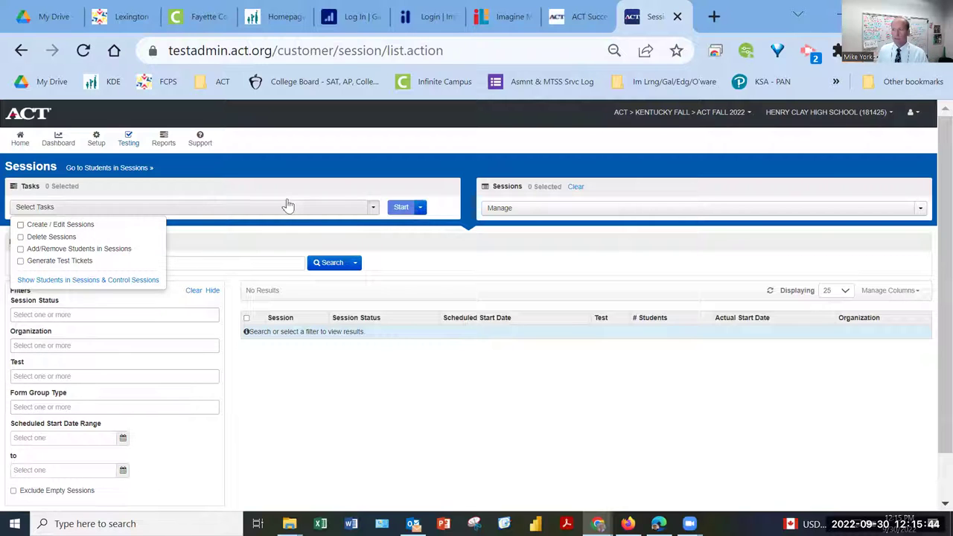
click(313, 212)
click(311, 212)
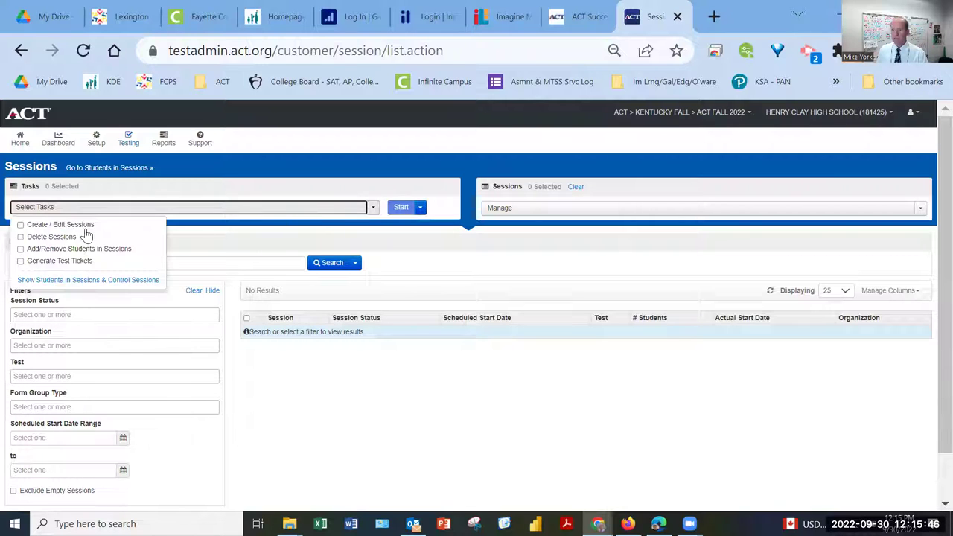
click(419, 210)
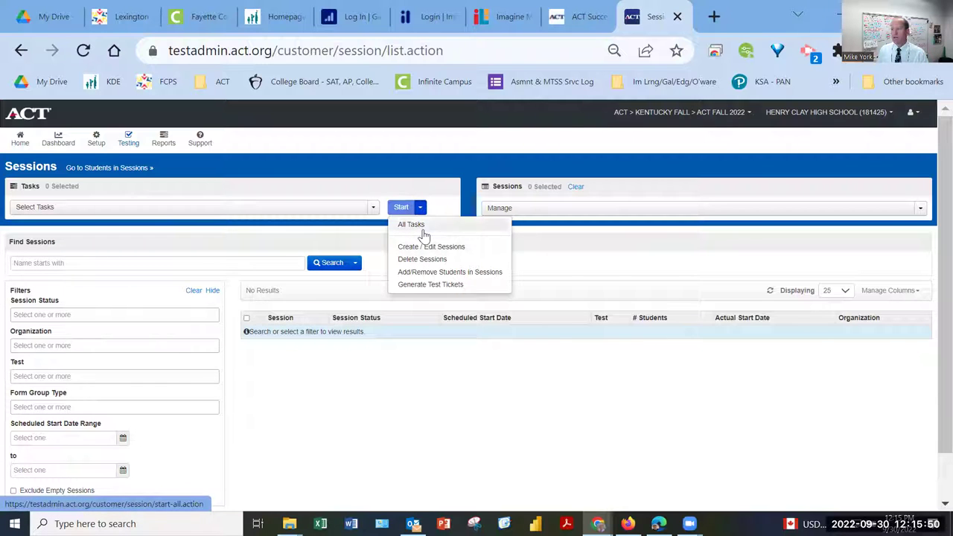
click(418, 246)
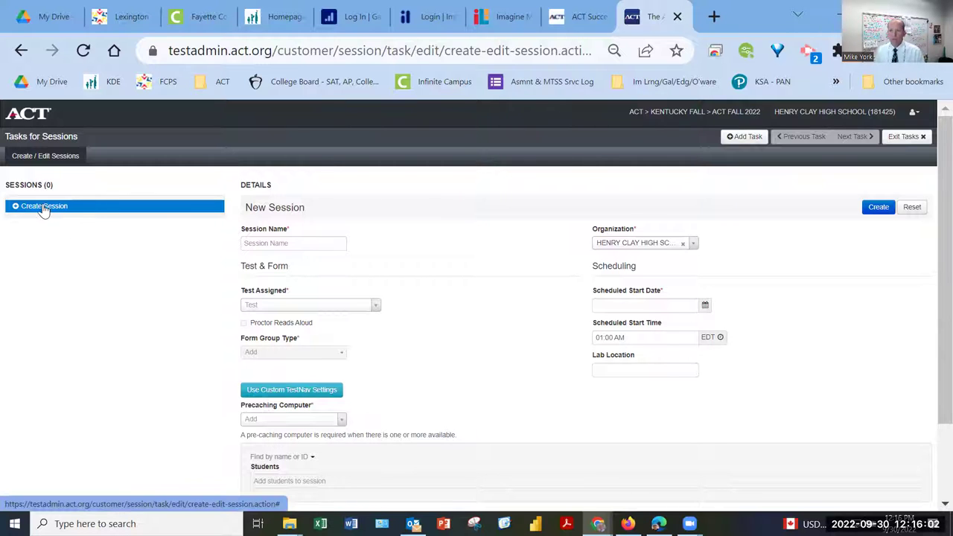
click(262, 241)
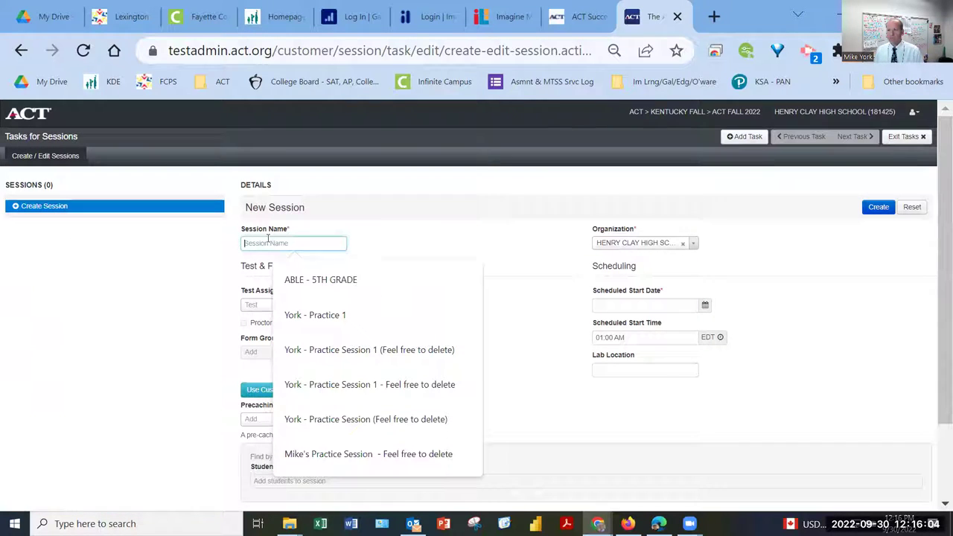
click(547, 246)
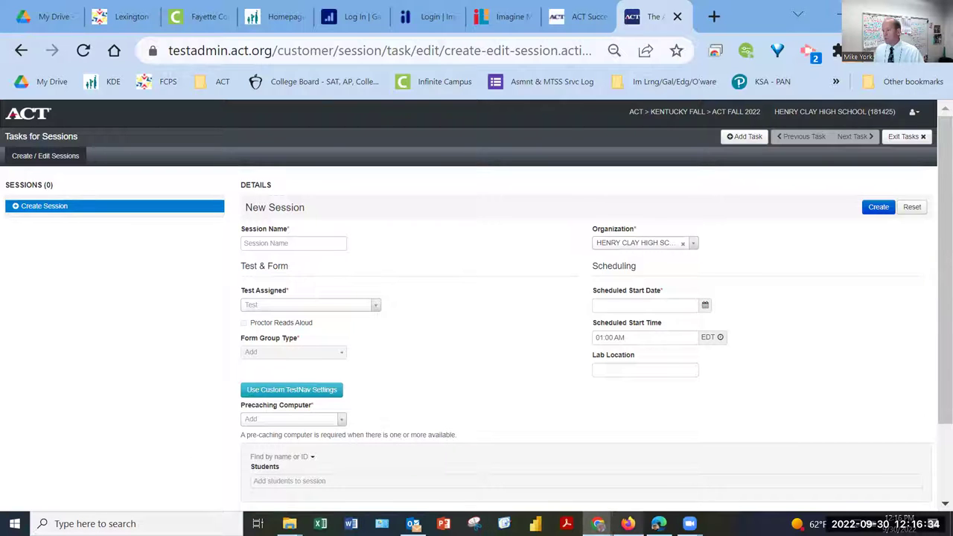
- Switch to Firefox with the Frederick Douglass High School new session form and review its prefilled session name
click(628, 523)
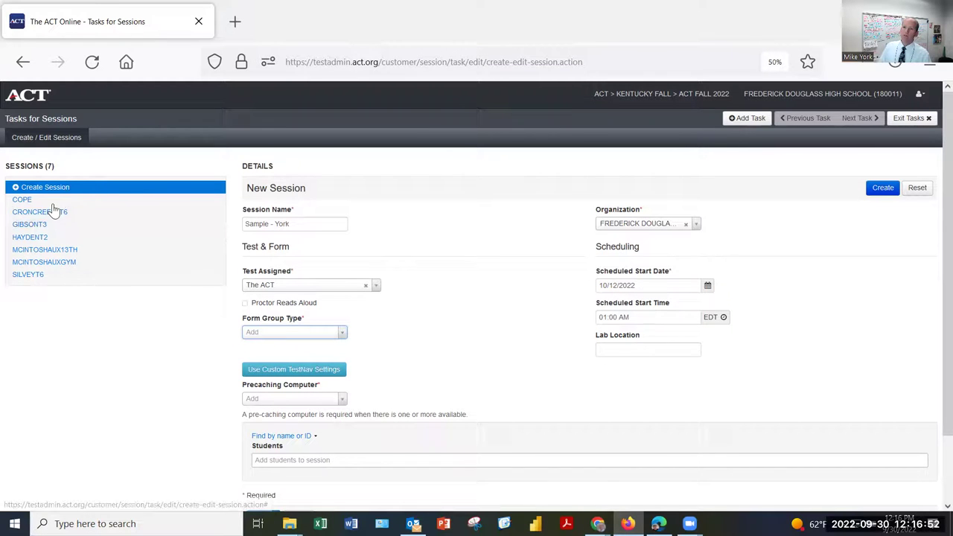
click(299, 224)
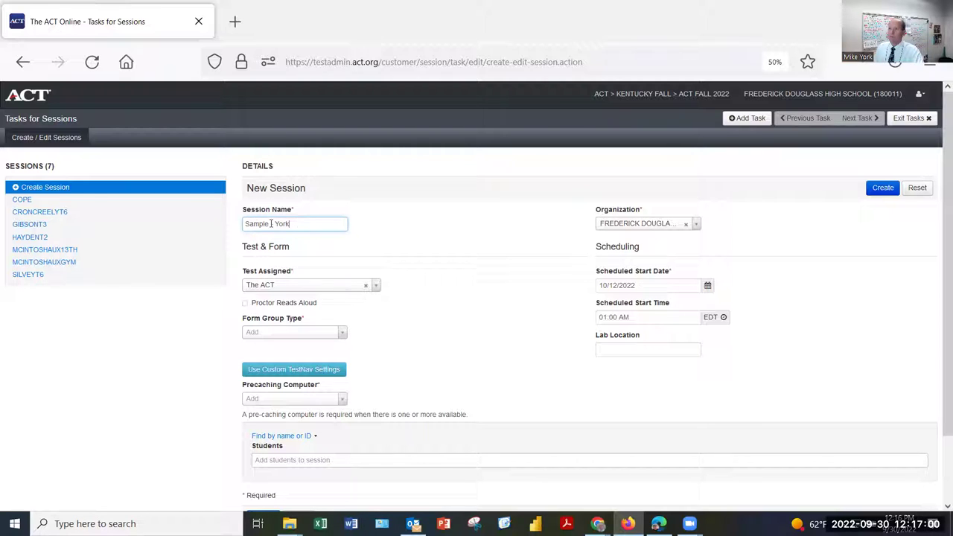
drag(293, 222, 238, 225)
click(371, 229)
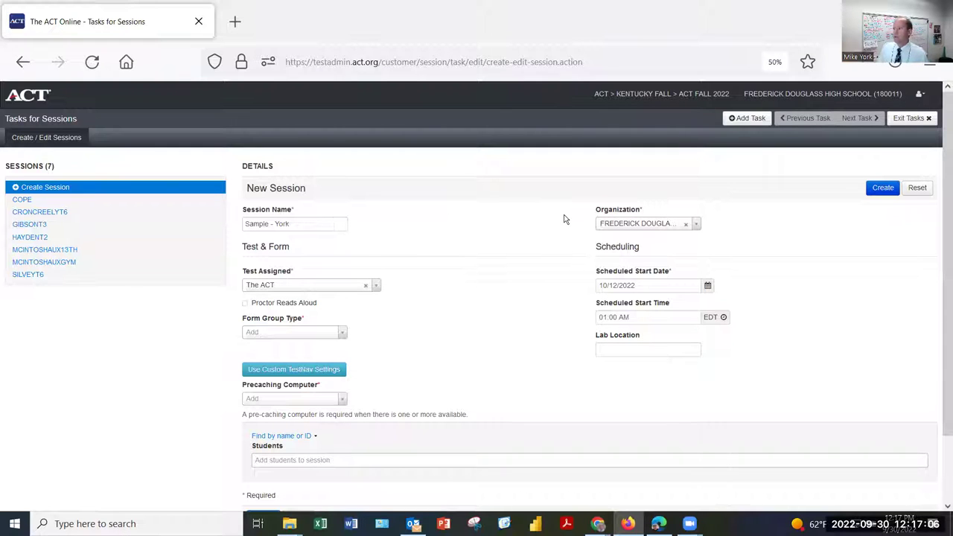
click(316, 223)
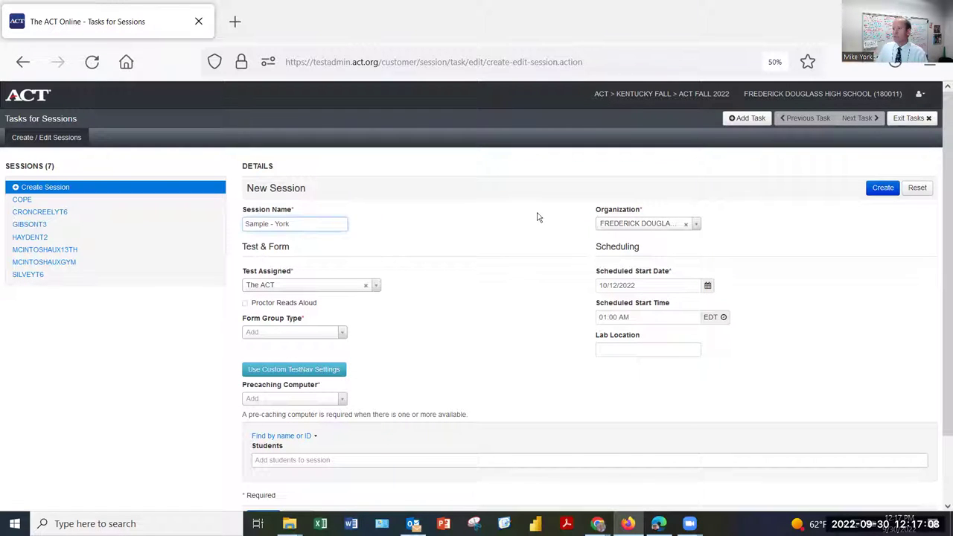
- Check The ACT as the assigned test and 10/12/2022 as the start date, and choose the October 12 (WednesdayF2) form group type
click(320, 287)
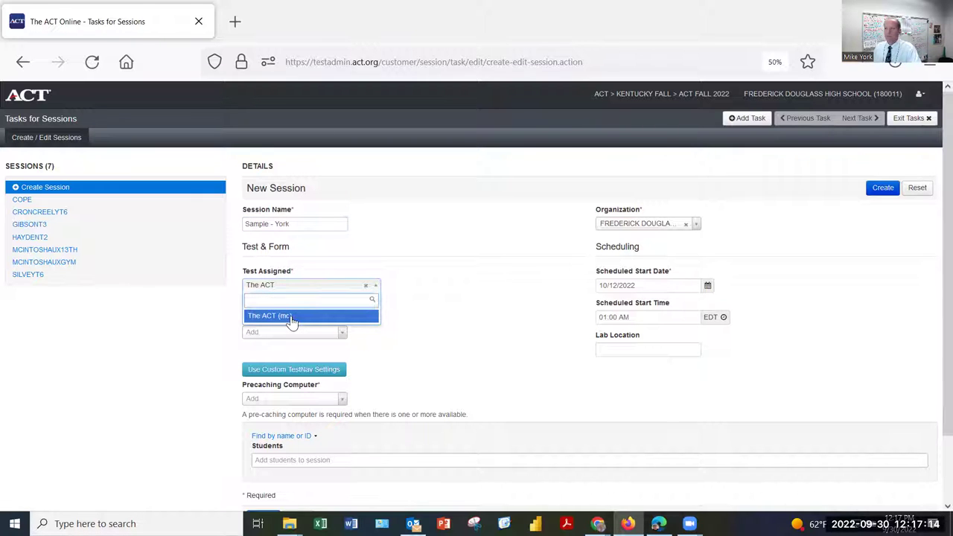
click(638, 286)
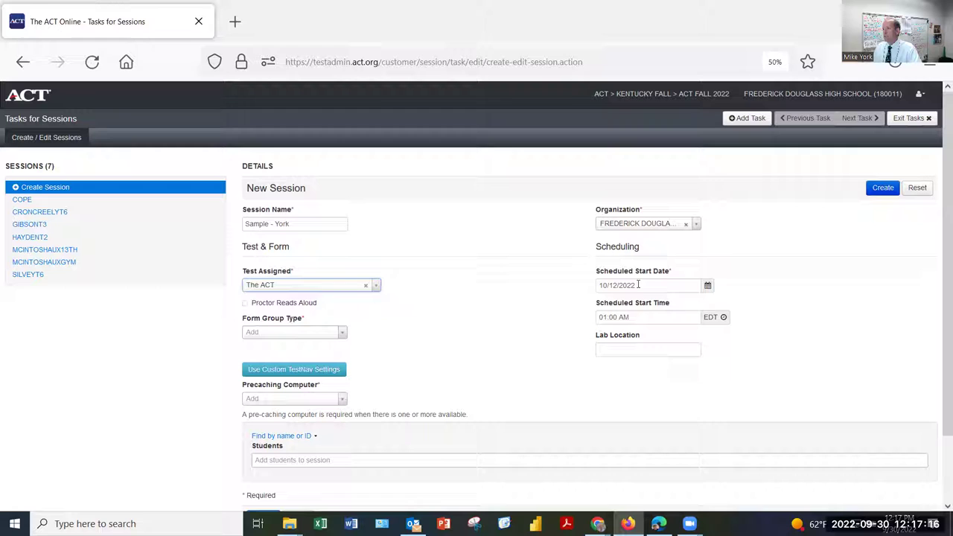
click(707, 285)
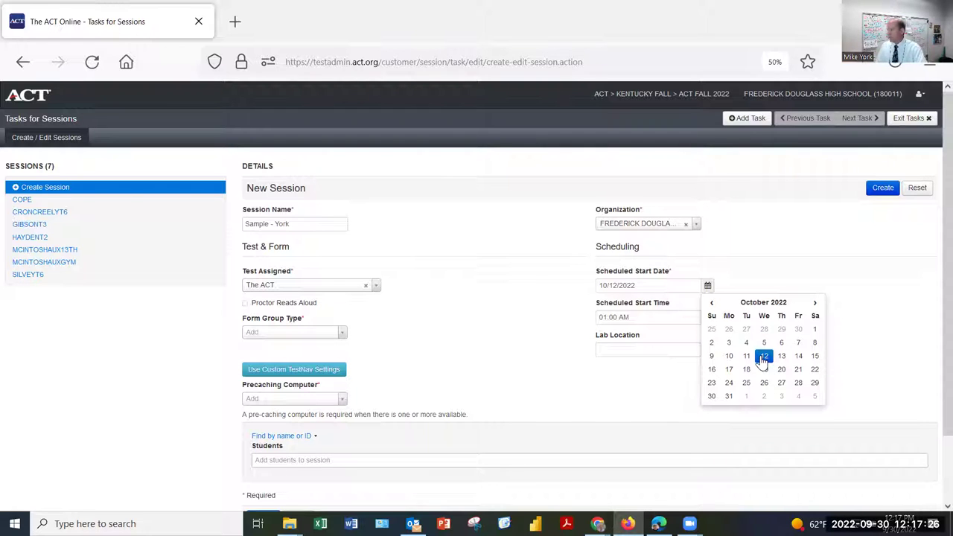
click(447, 317)
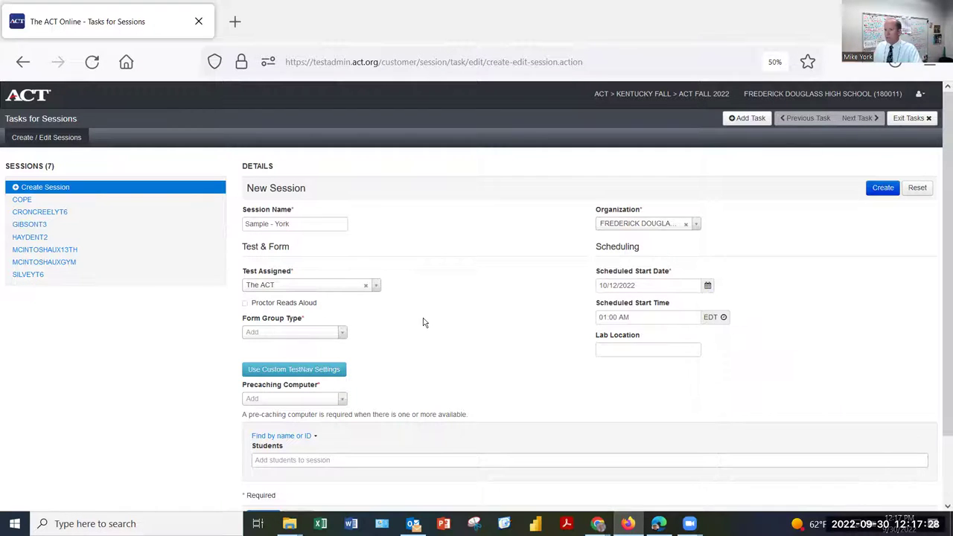
click(301, 335)
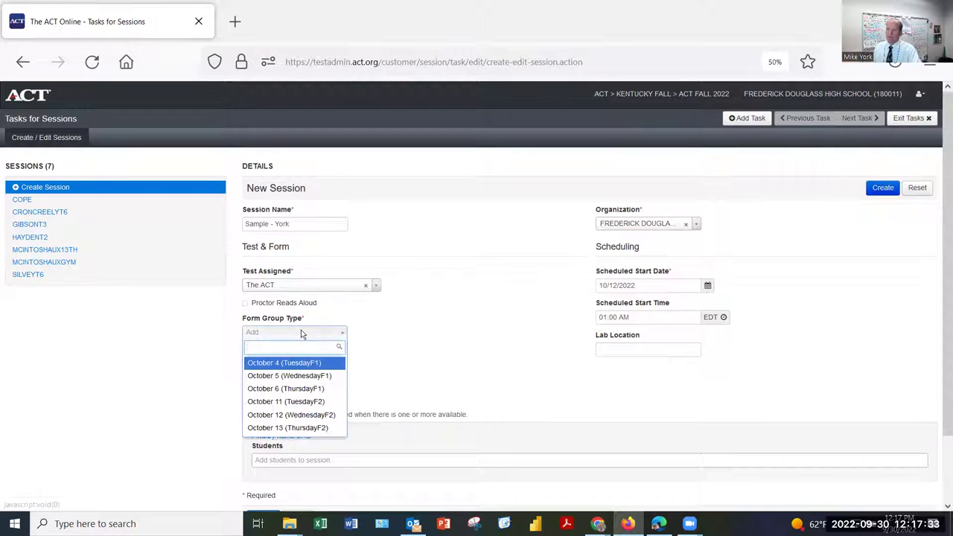
click(293, 414)
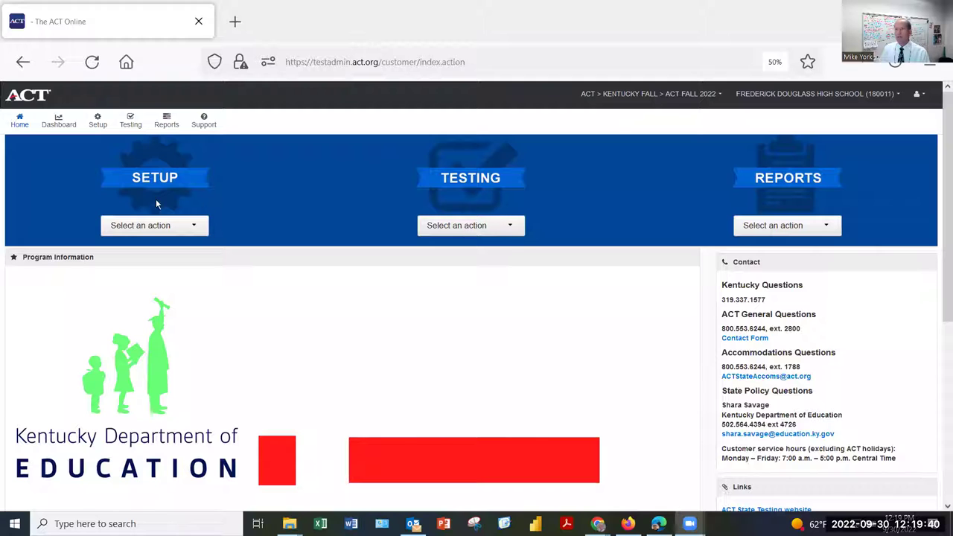
- Open the testing Sessions page for Frederick Douglass High School and review the task options available for the selected sessions
click(477, 234)
click(453, 261)
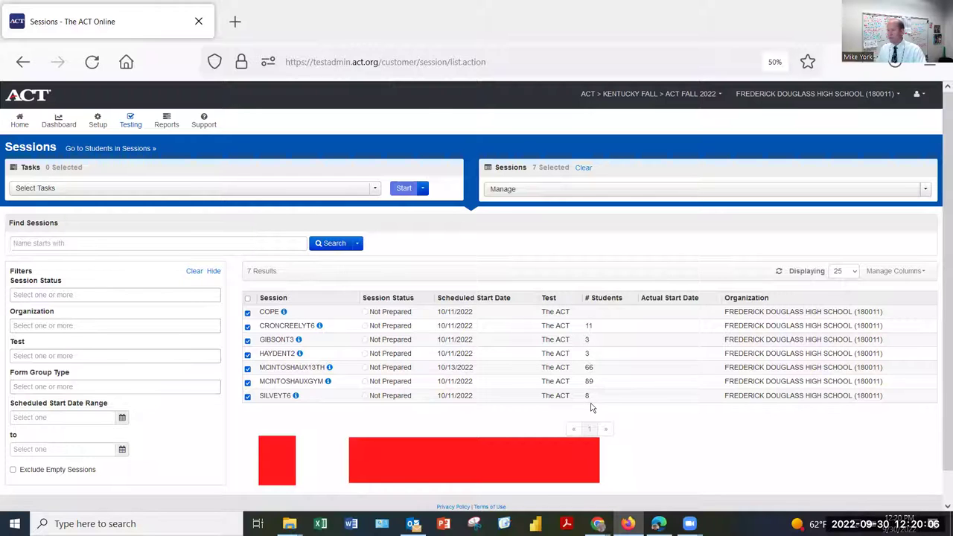
click(374, 190)
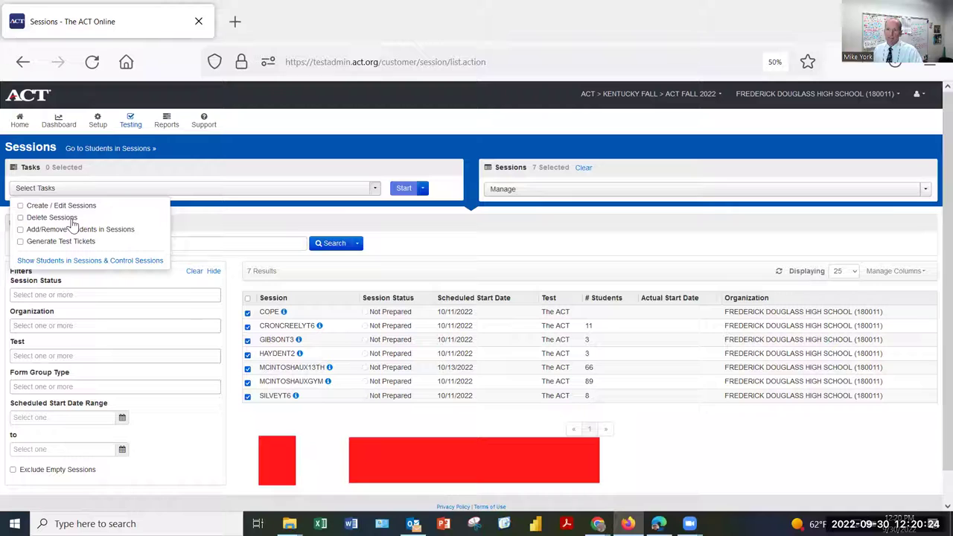
click(267, 226)
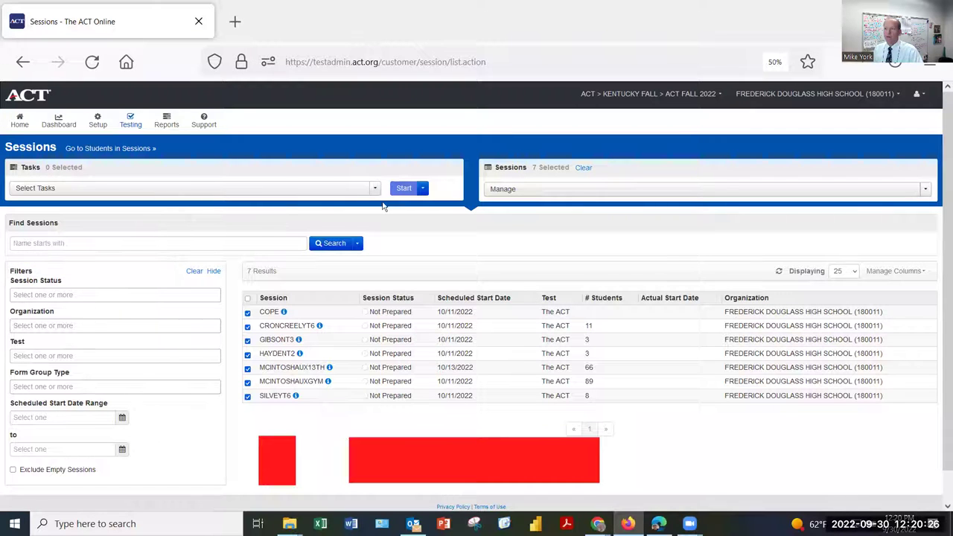
click(423, 188)
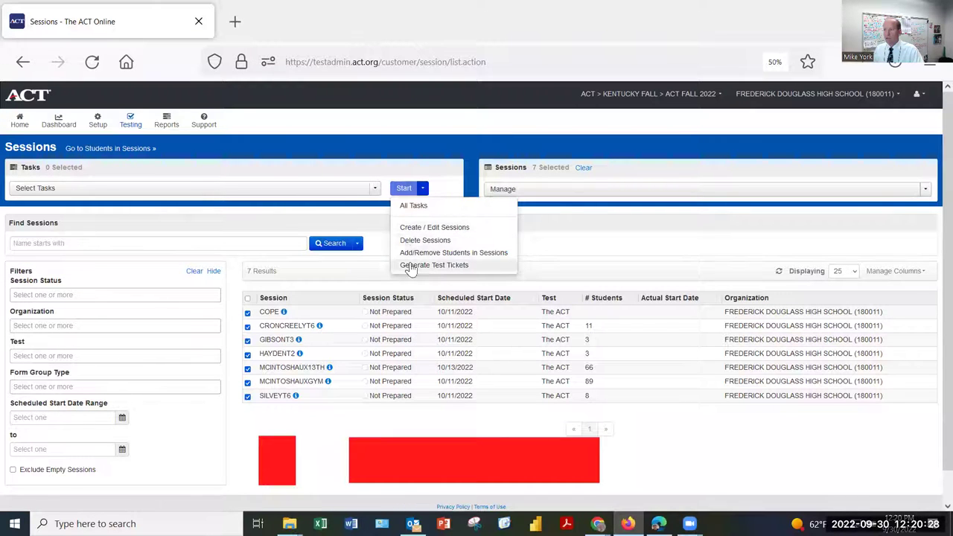
click(376, 189)
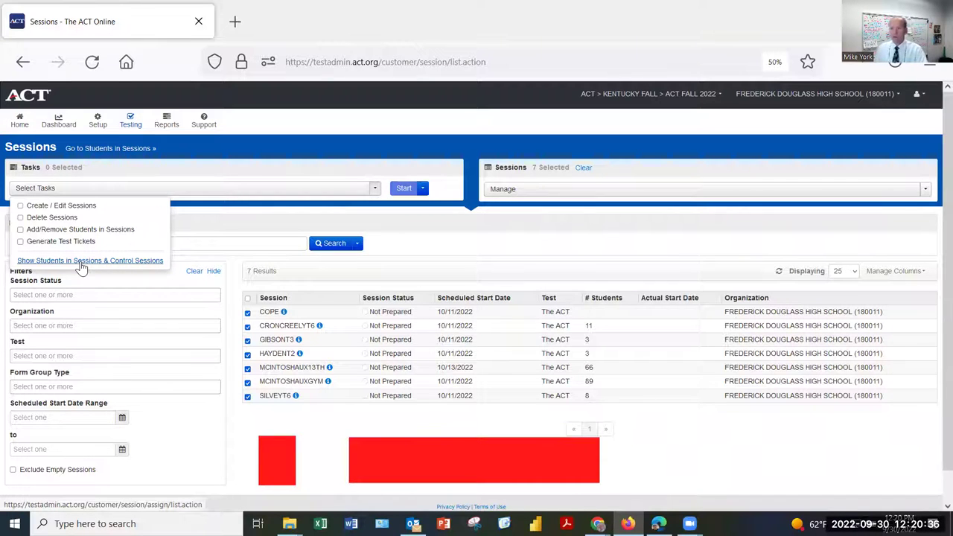
click(114, 190)
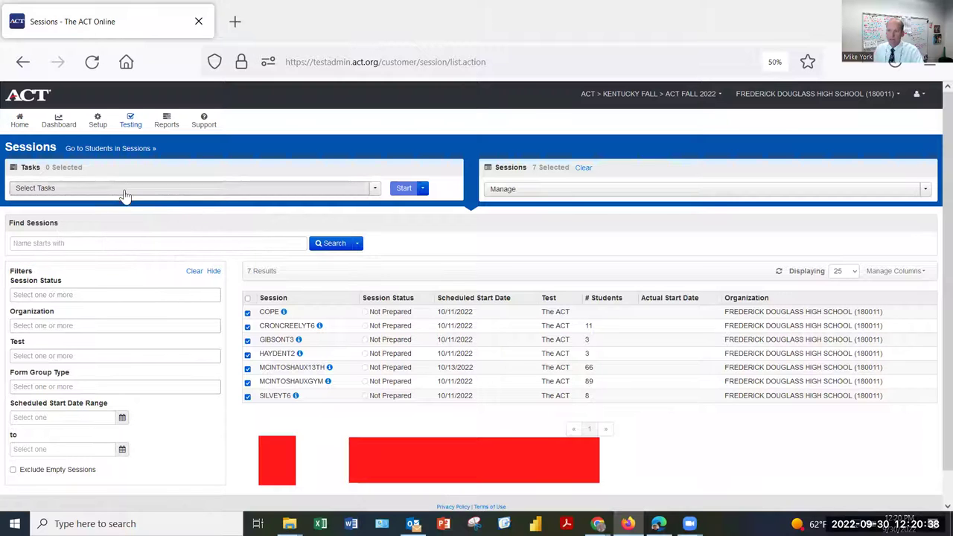
click(124, 188)
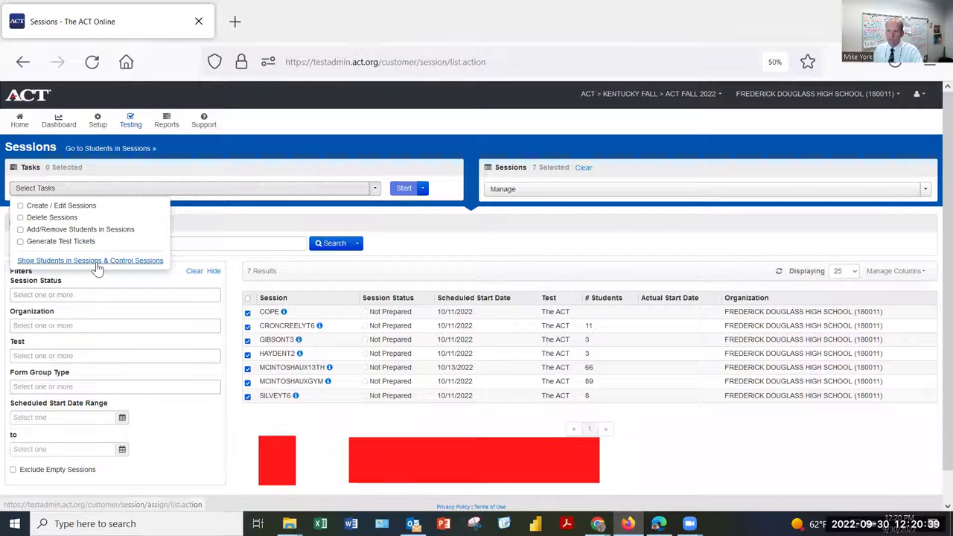
click(423, 189)
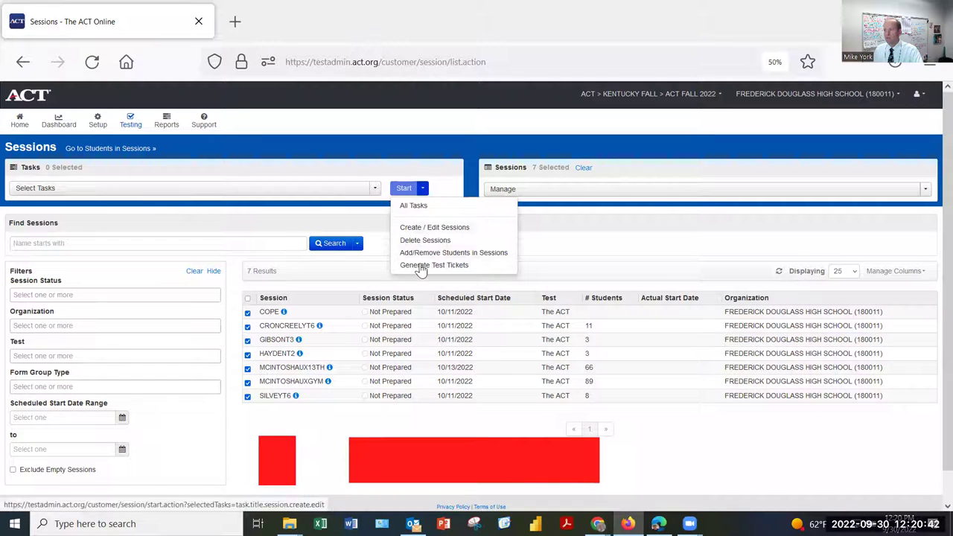
- Show students in sessions and control sessions for the selected sessions, and review the available student tasks
click(318, 189)
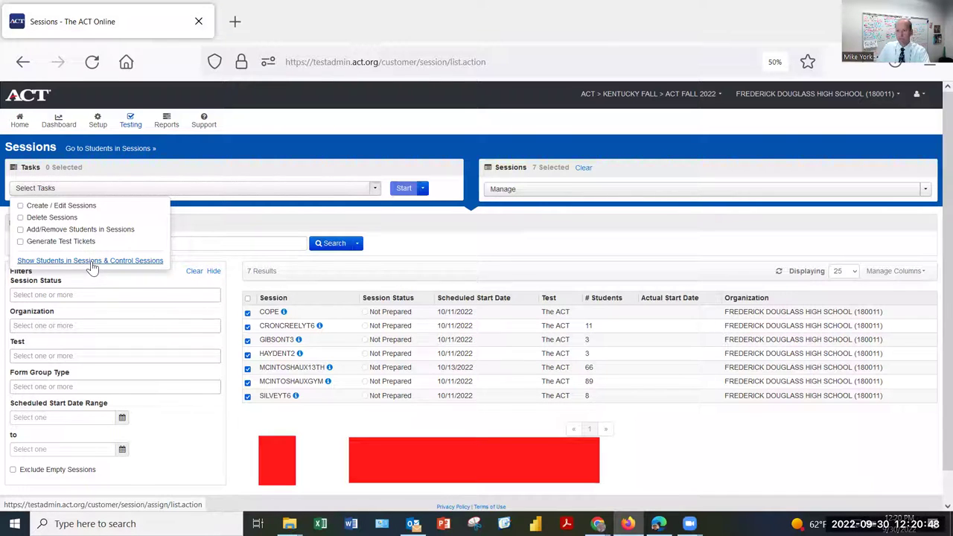
click(91, 261)
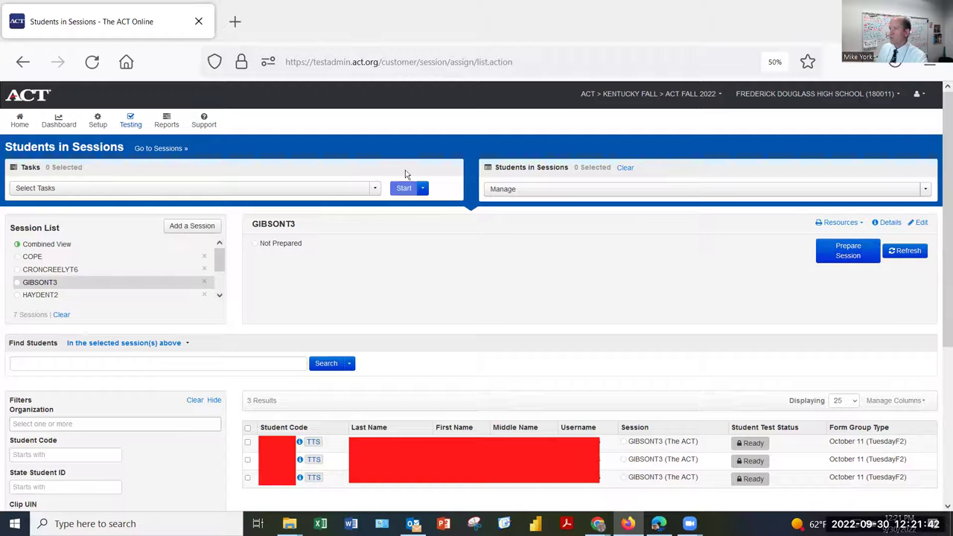
click(376, 189)
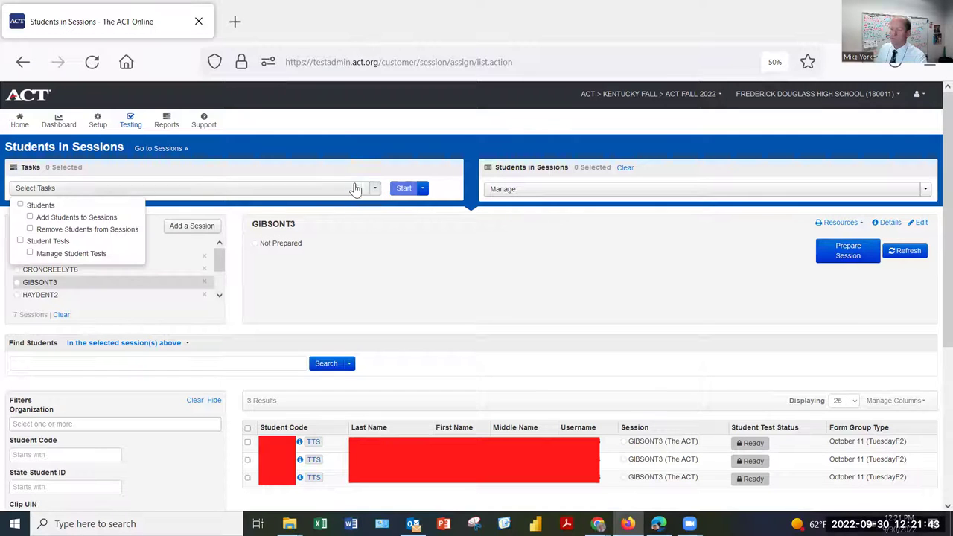
click(395, 257)
- Return to the Sessions page by way of the home page and start the Create / Edit Sessions task with a blank new session
click(19, 123)
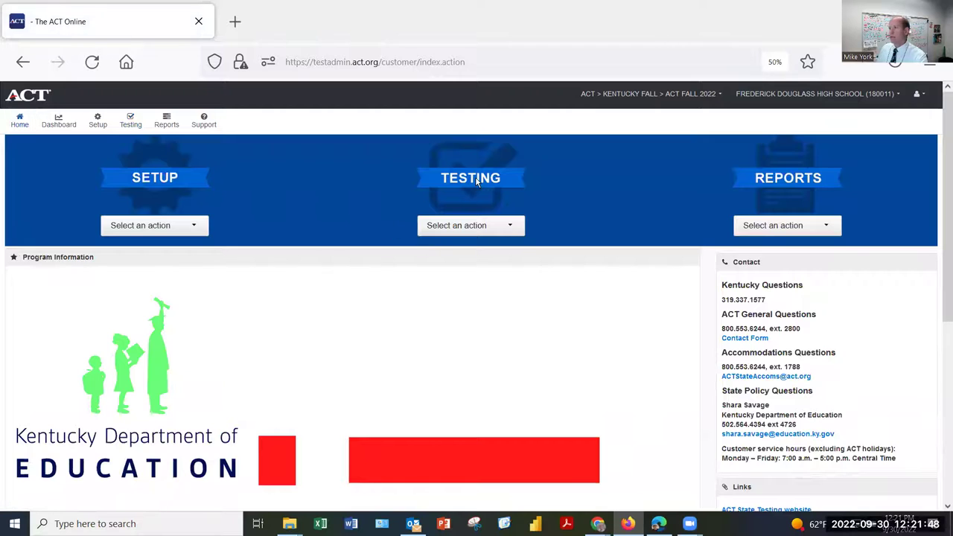
click(469, 225)
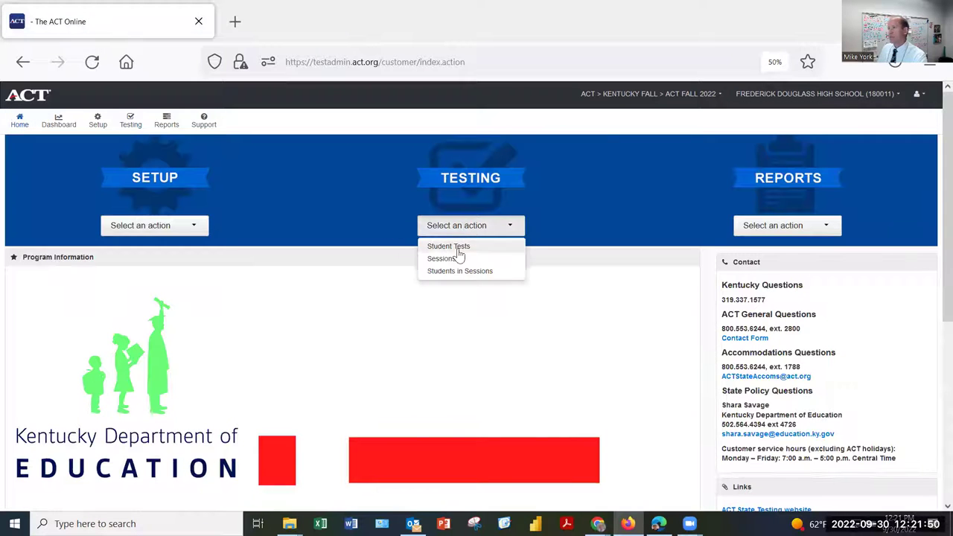
click(447, 259)
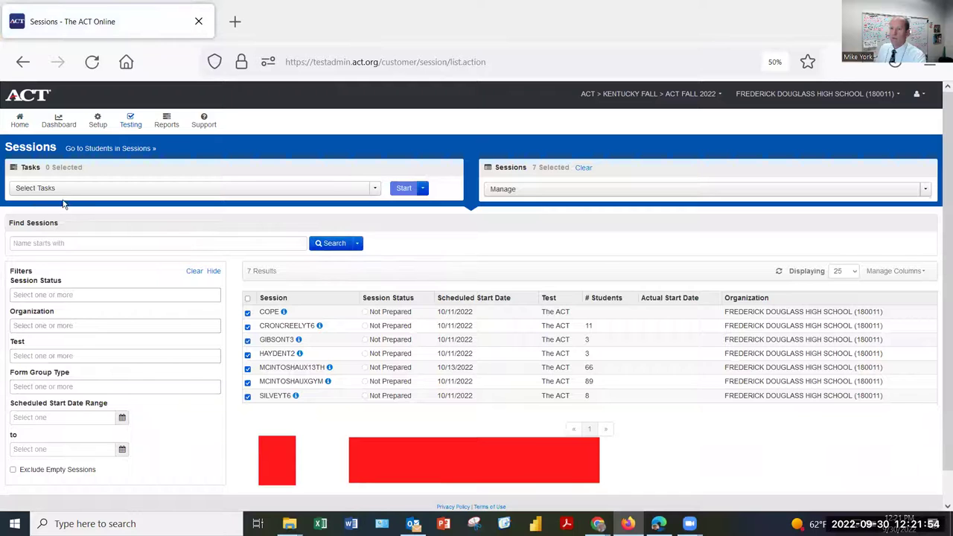
click(415, 191)
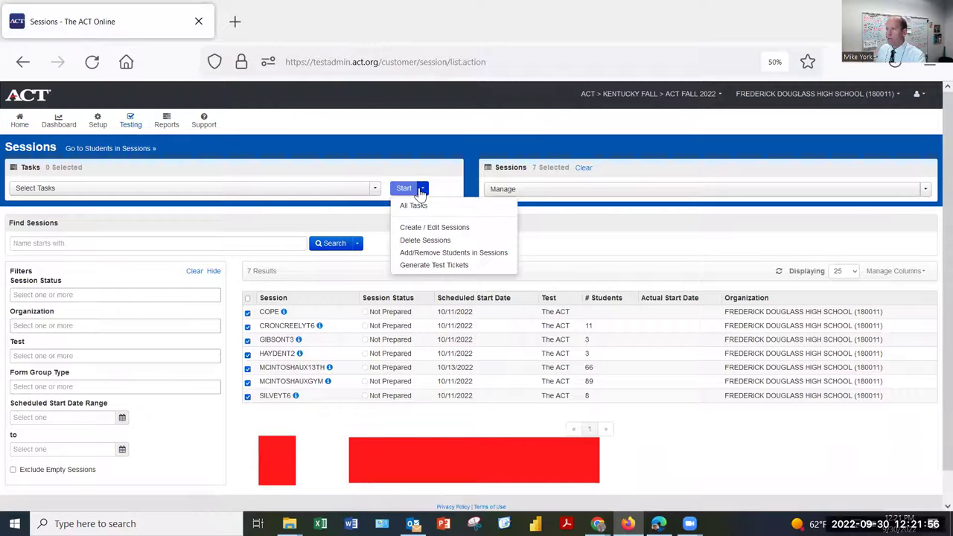
click(414, 229)
click(414, 228)
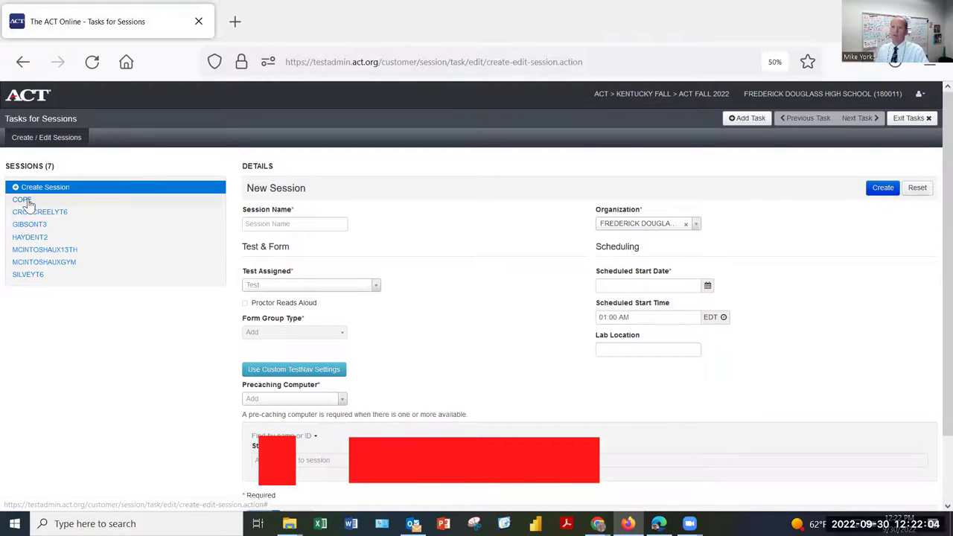
click(256, 222)
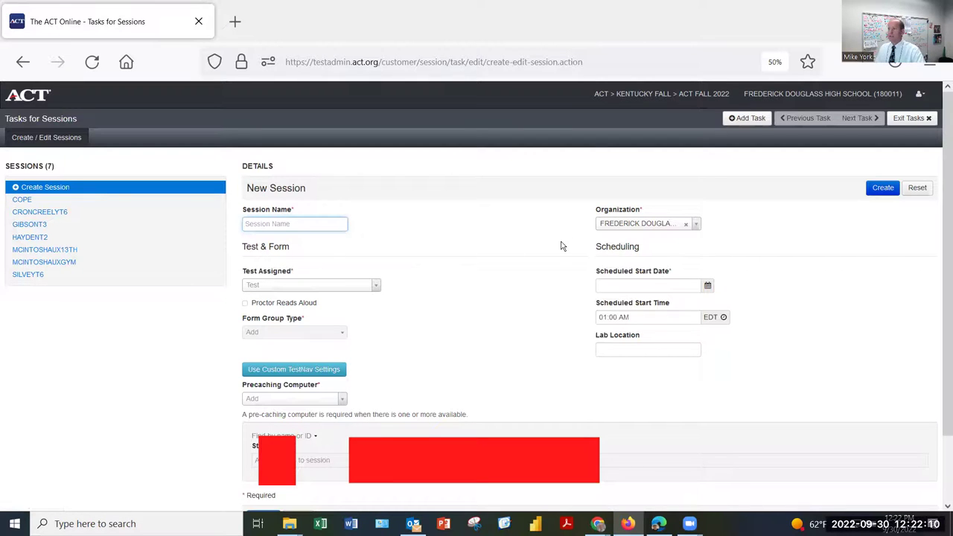
- Check the test choices for the new session and set its scheduled start date to 10/12/2022
click(290, 285)
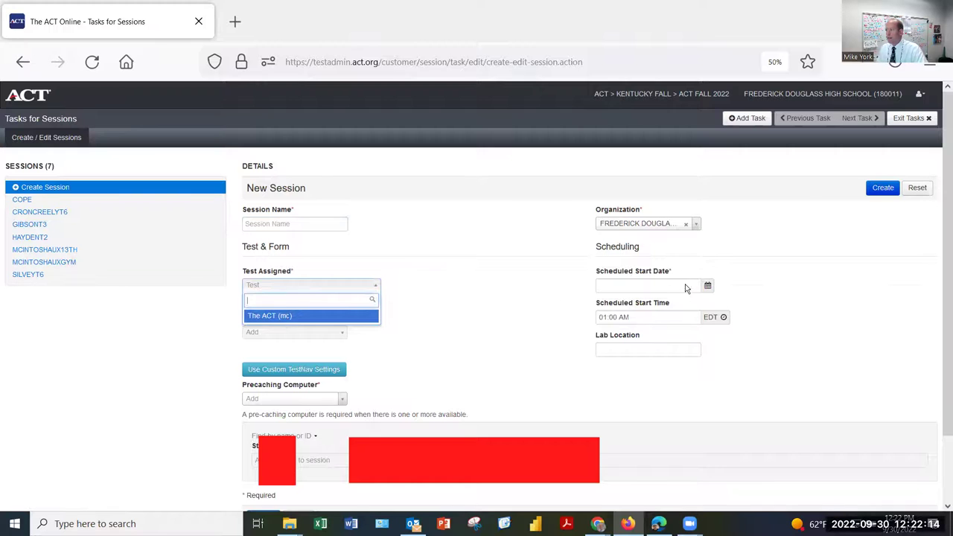
click(709, 290)
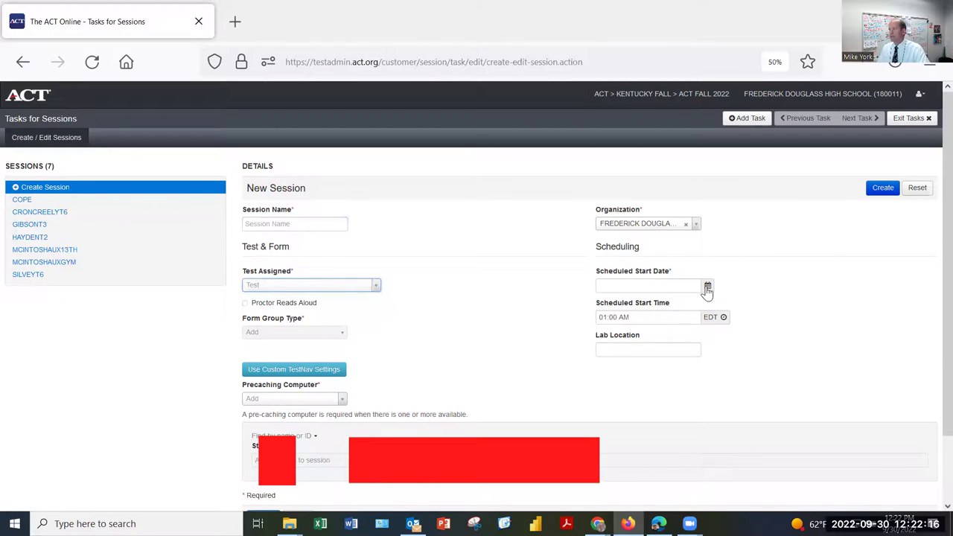
click(707, 289)
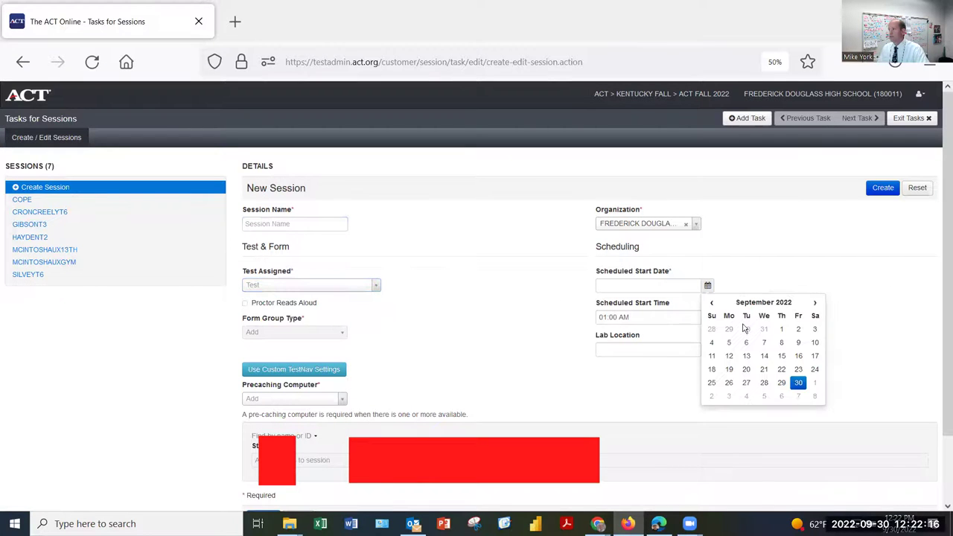
click(815, 303)
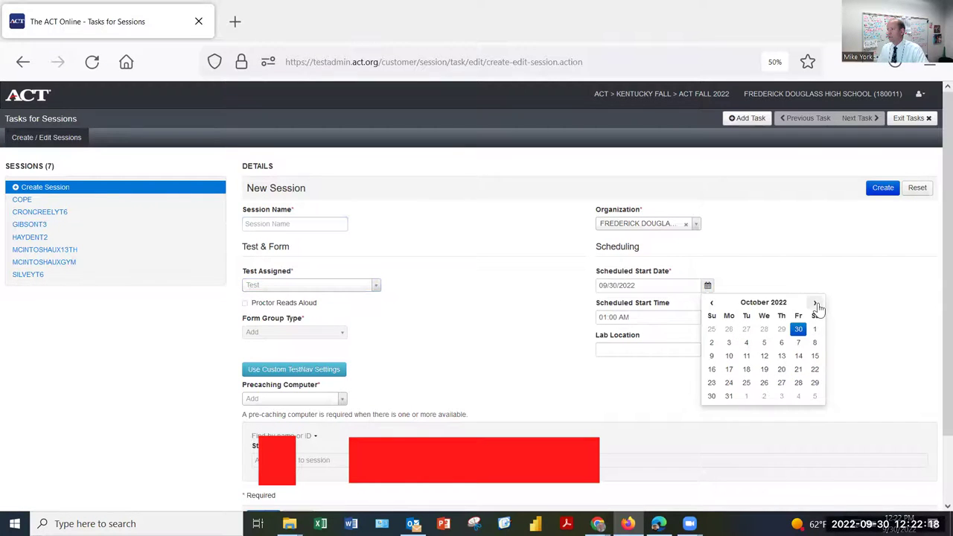
click(461, 312)
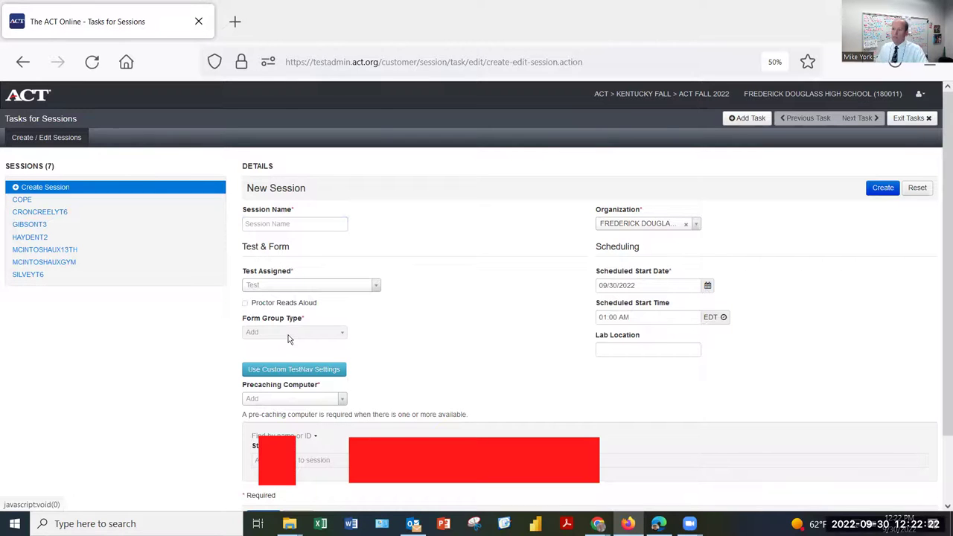
click(635, 285)
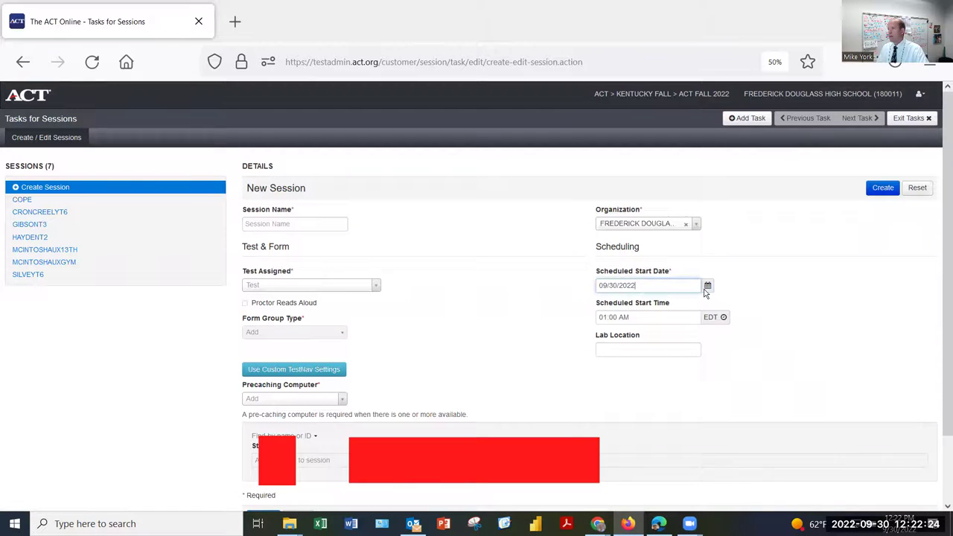
click(707, 289)
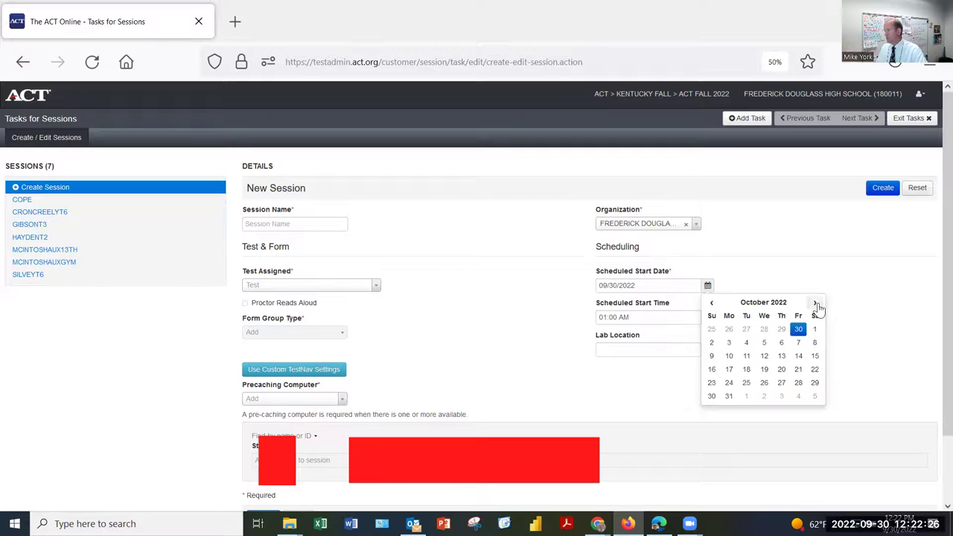
click(815, 304)
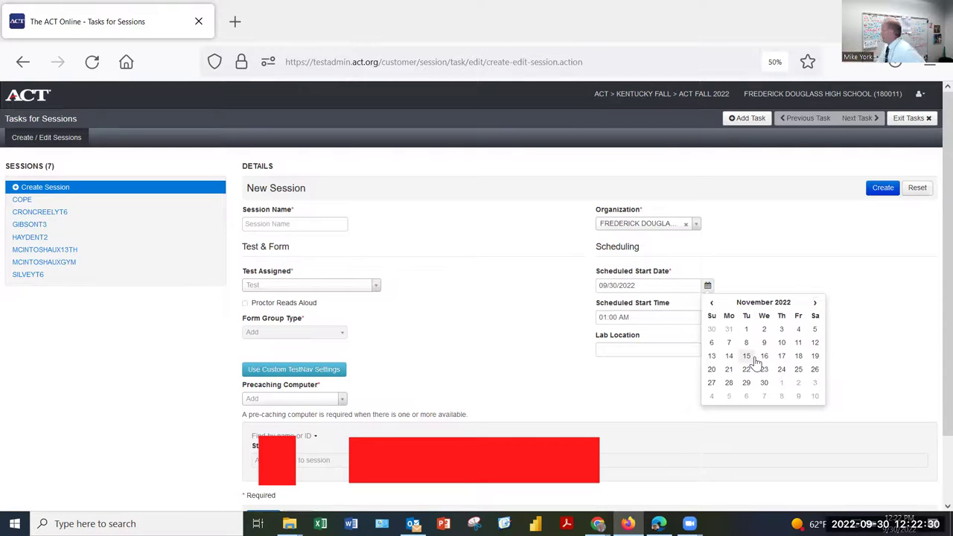
click(710, 304)
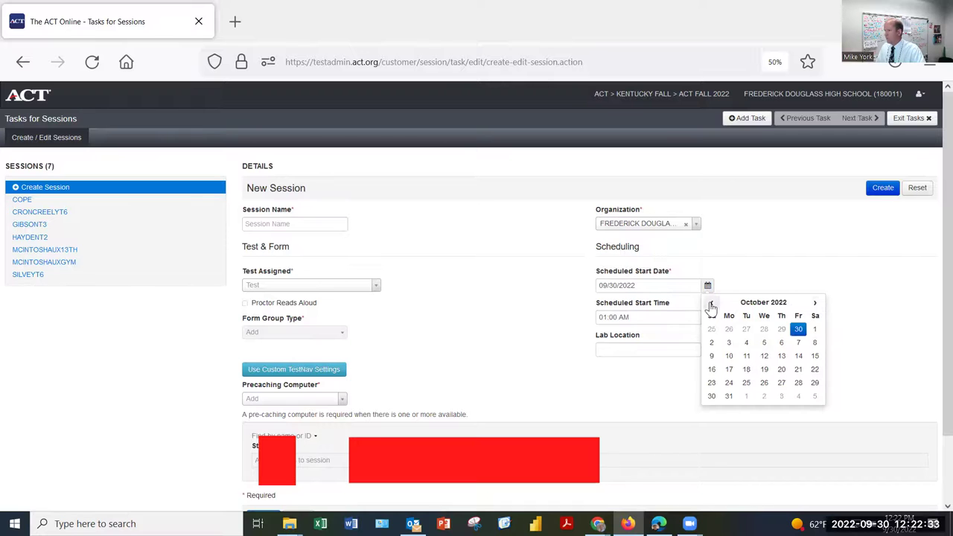
click(763, 356)
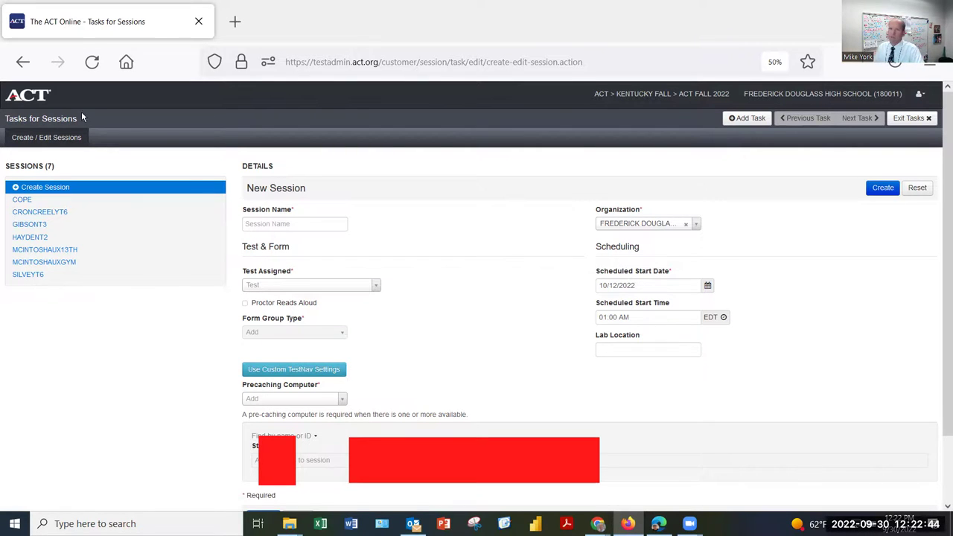
- Leave the unsaved session, return to the Sessions page by way of the home page, and show students in sessions and control sessions
click(10, 99)
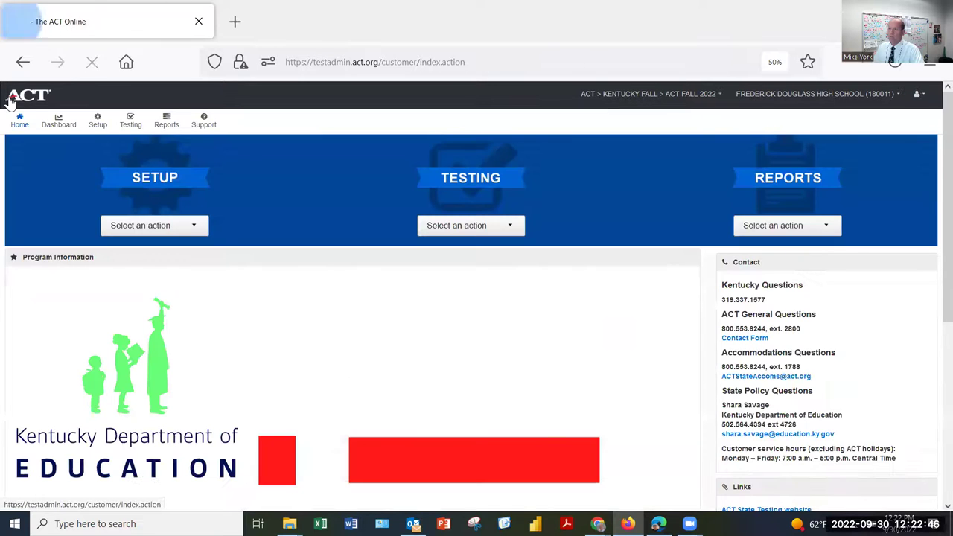
click(511, 233)
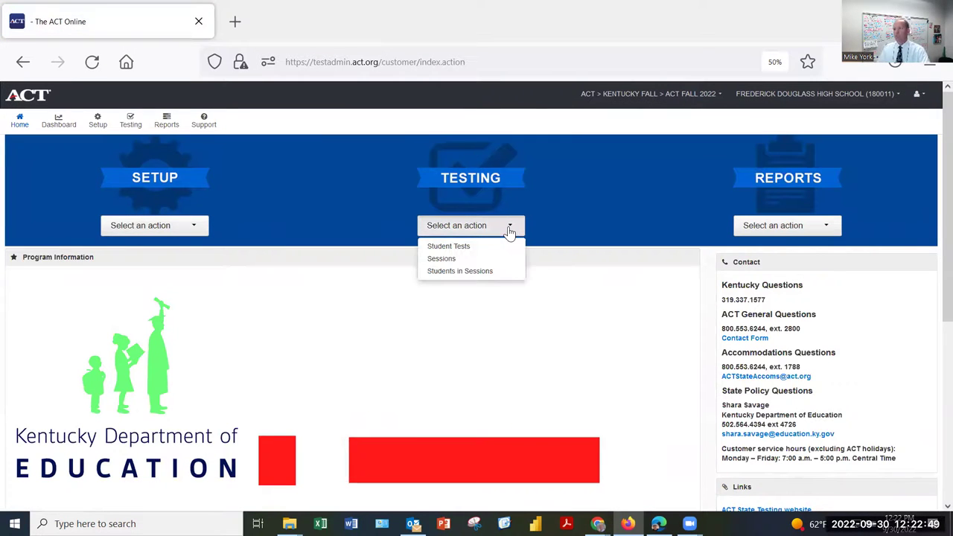
click(467, 264)
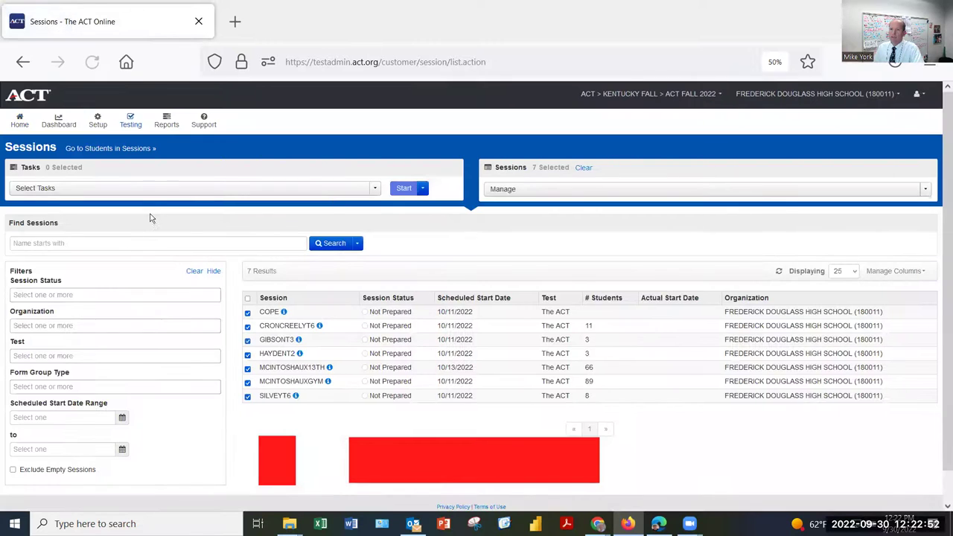
click(164, 188)
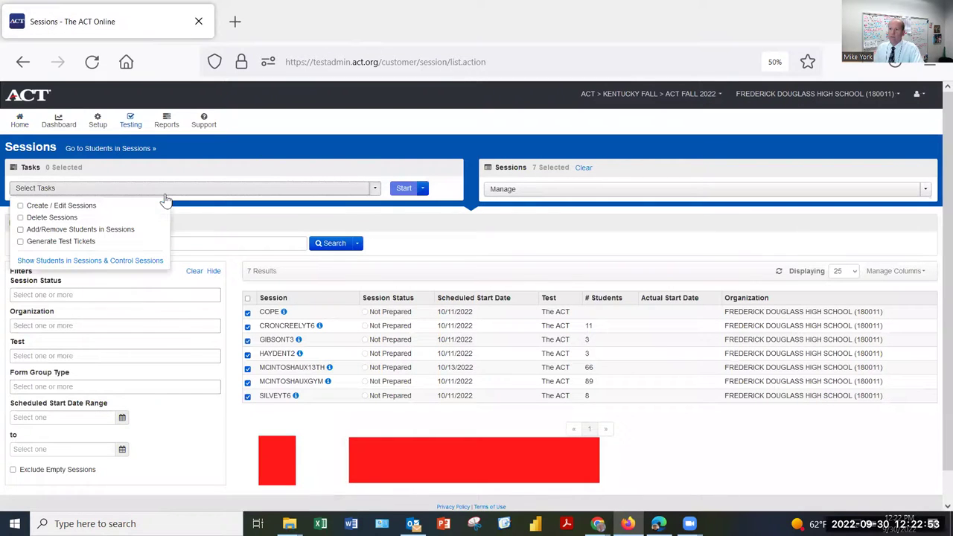
click(113, 263)
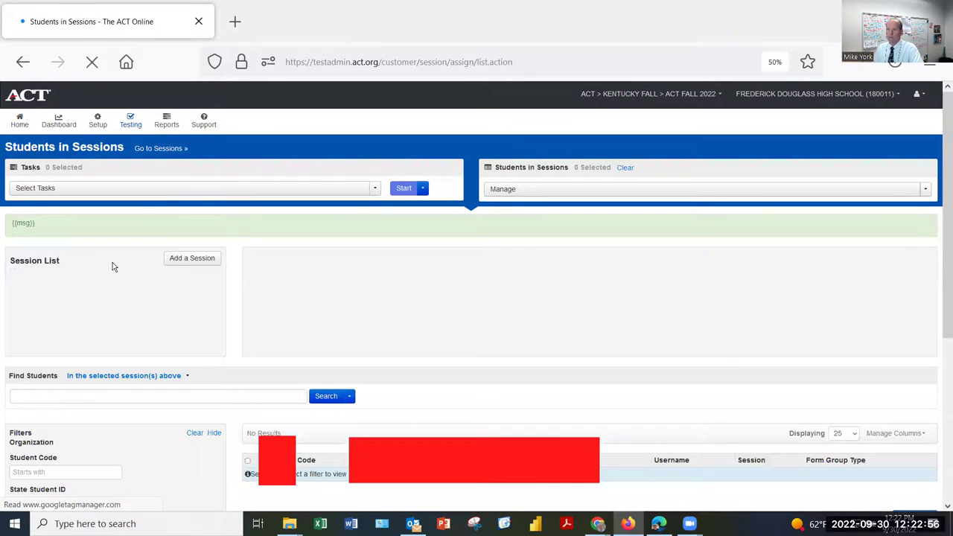